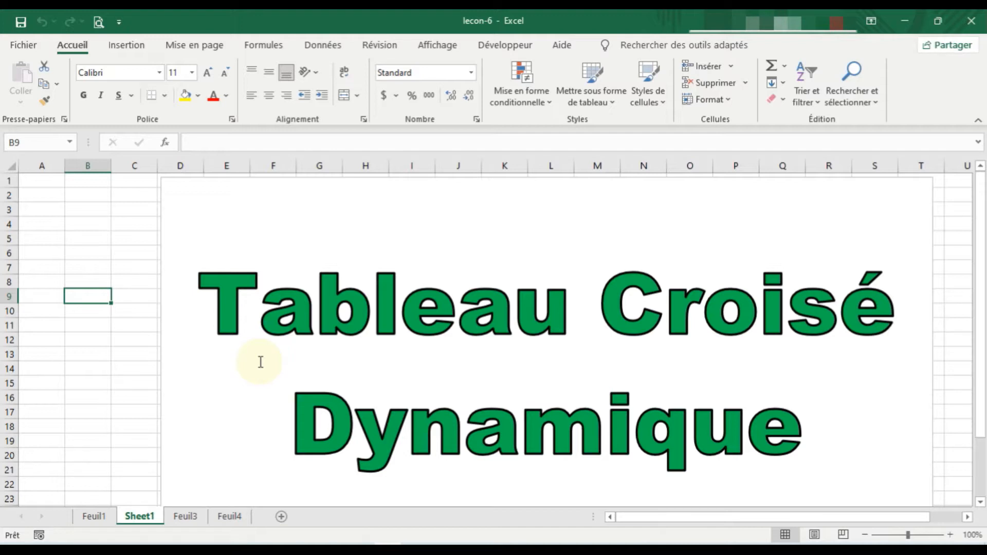
# Select the entire product purchase table, headers included, on sheet Feuil4
pyautogui.click(230, 517)
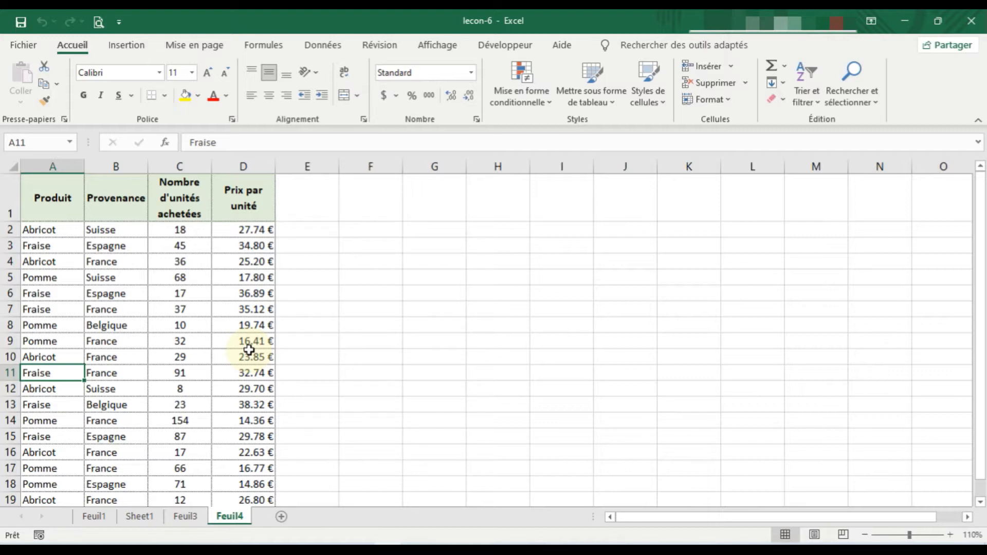
pyautogui.scroll(-3, 294, 322)
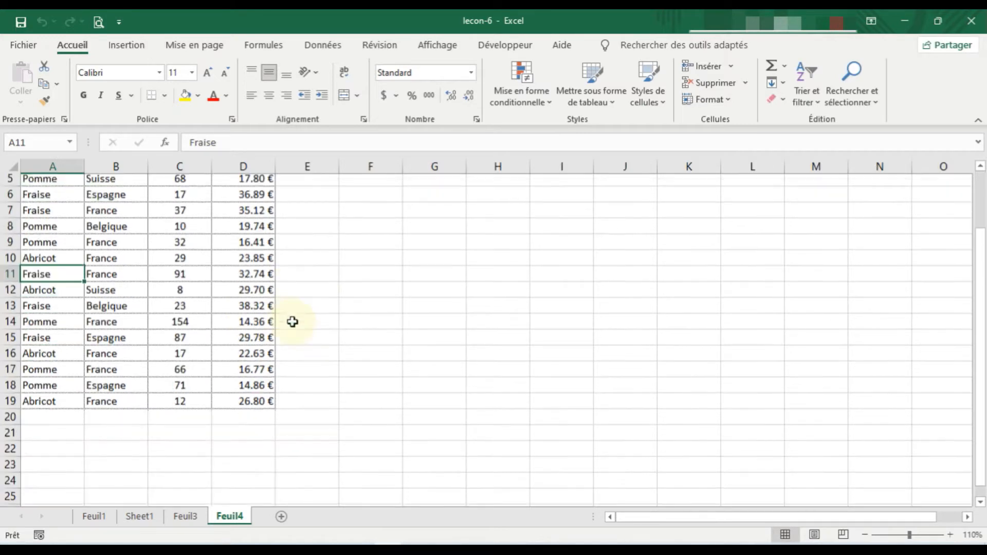
pyautogui.scroll(3, 292, 322)
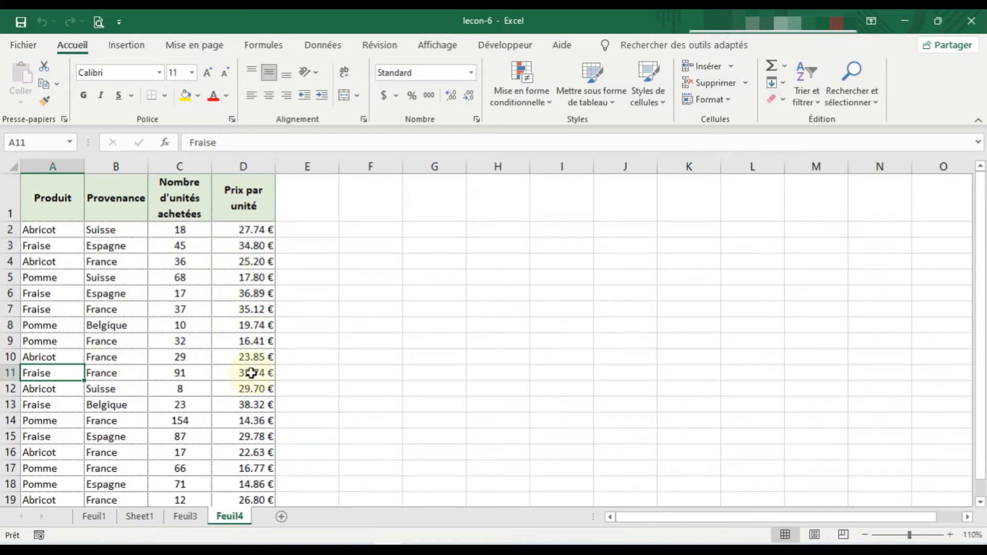
pyautogui.click(368, 327)
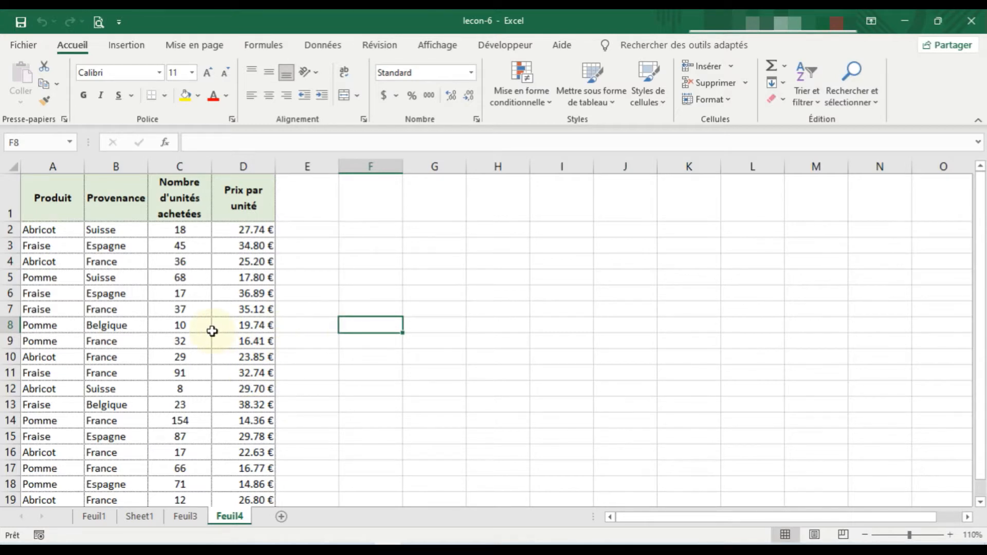
pyautogui.click(171, 307)
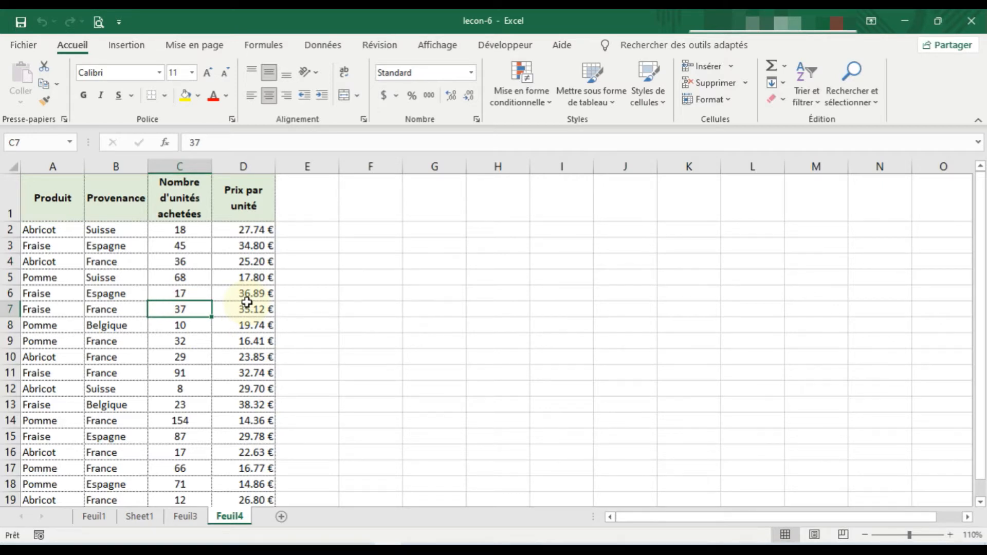
pyautogui.hotkey('ctrl', 'a')
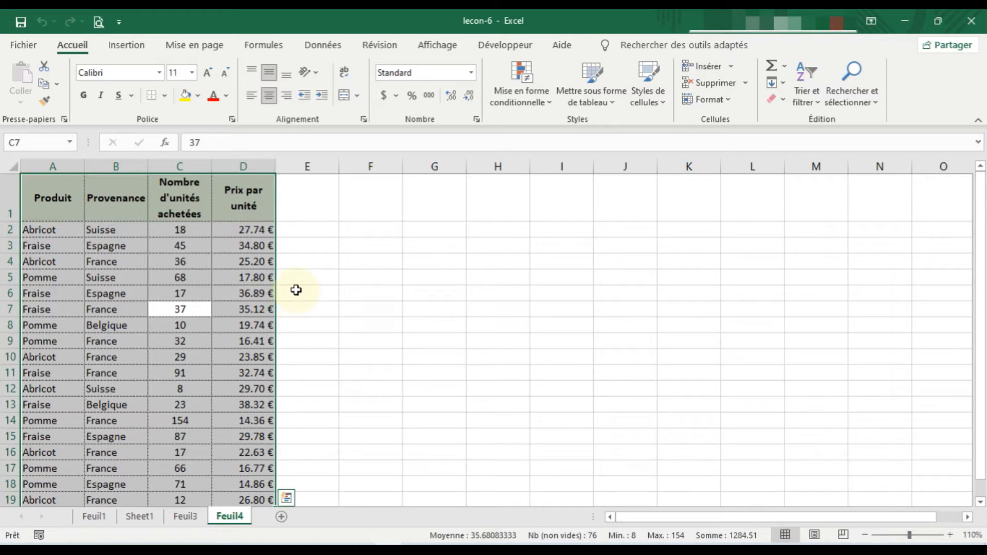
# Insert a blank pivot table from the selected data by way of the recommended pivot tables
pyautogui.click(136, 48)
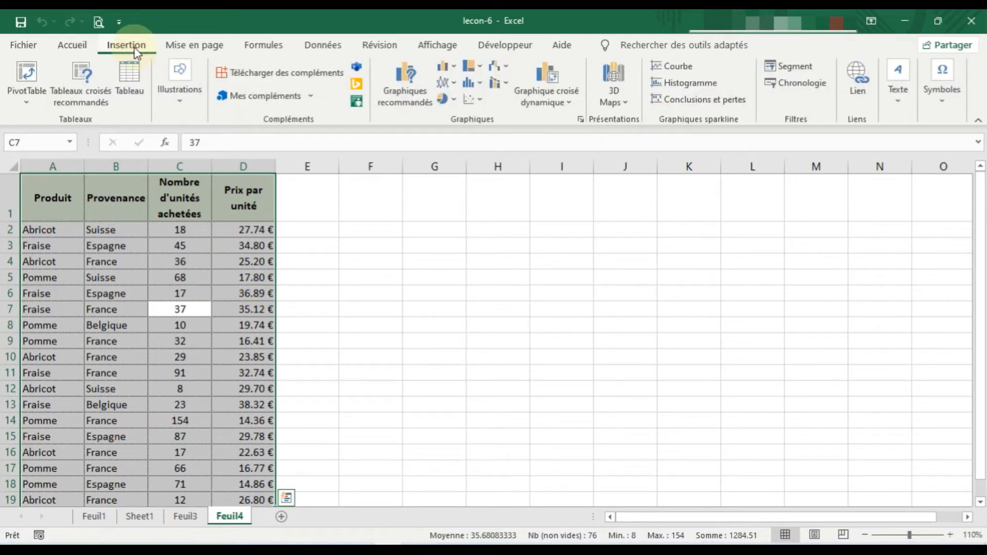
pyautogui.click(84, 90)
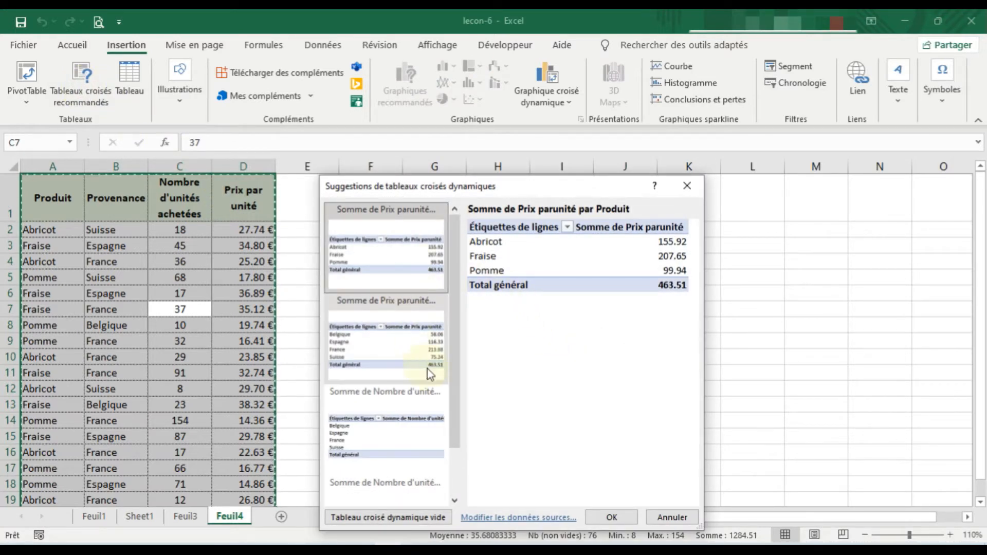
pyautogui.scroll(-1, 422, 336)
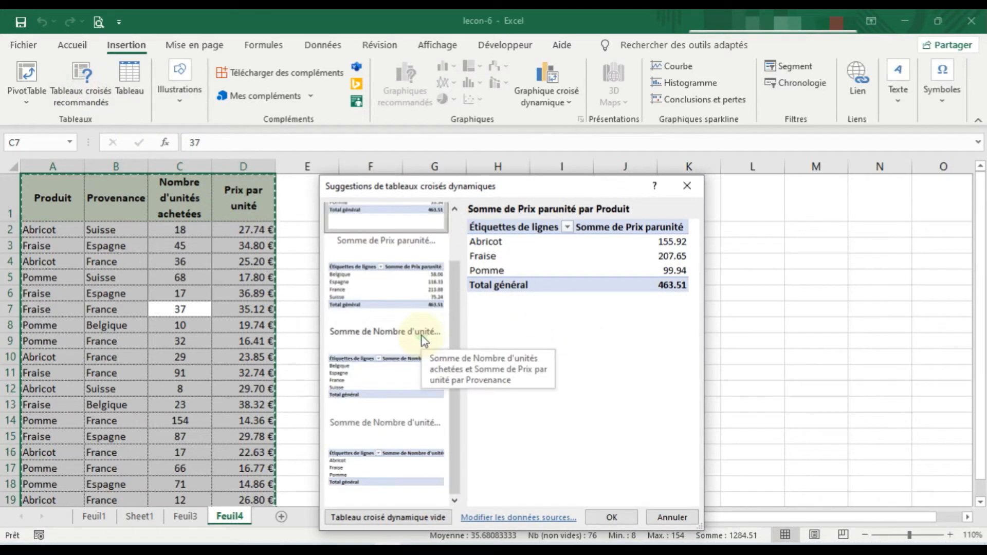
pyautogui.click(418, 517)
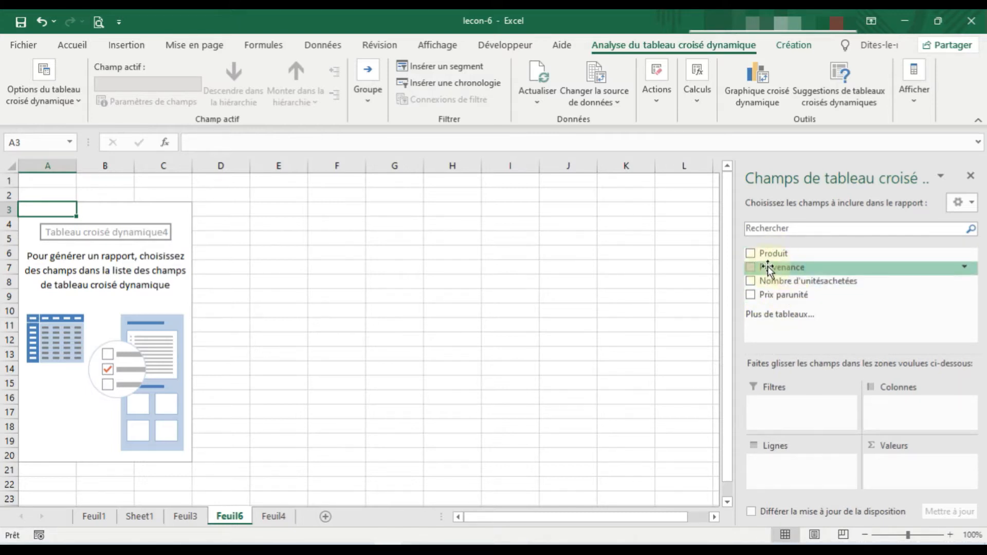
# Add Produit and Provenance as row fields and Nombre d'unités achetées and Prix par unité as value fields
pyautogui.click(752, 254)
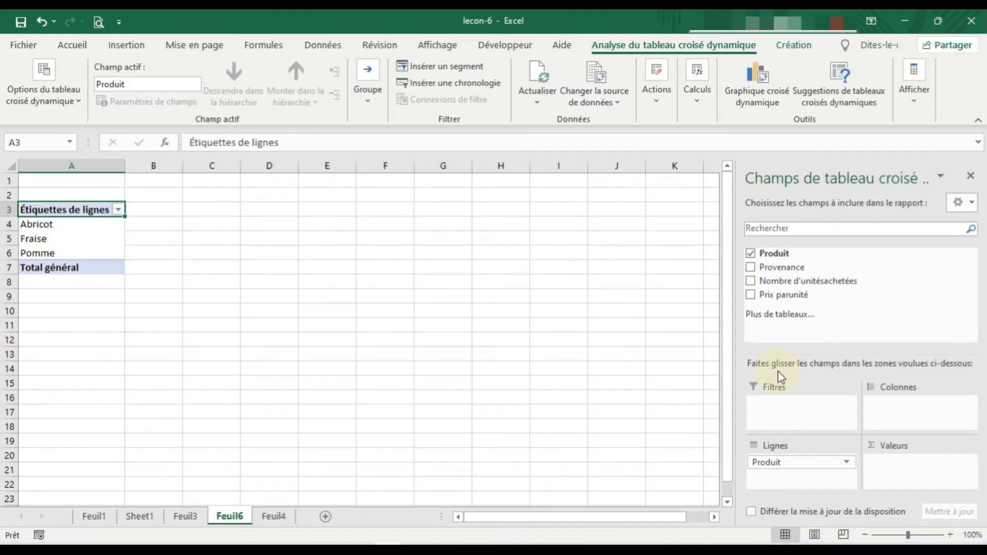
pyautogui.click(751, 267)
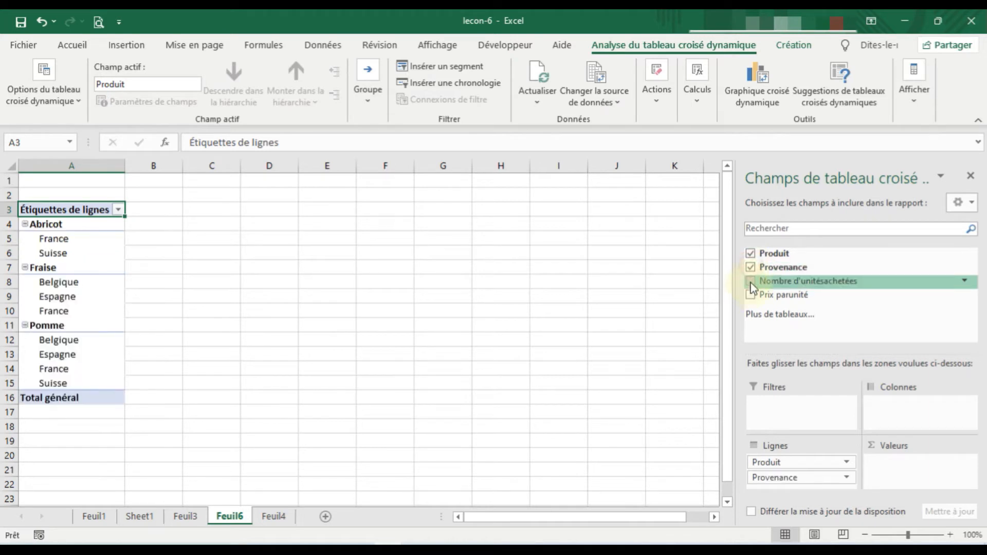
pyautogui.click(751, 281)
pyautogui.click(752, 295)
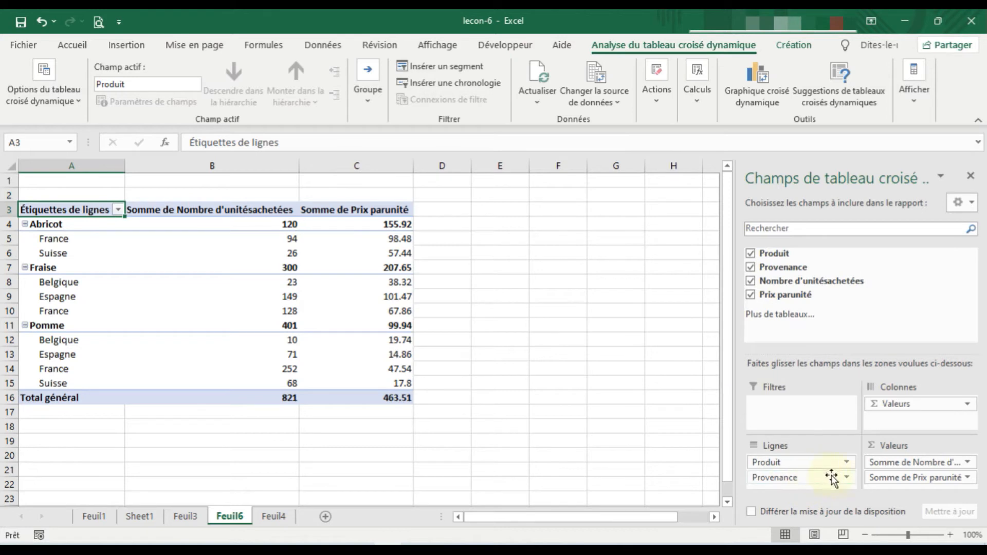
pyautogui.moveTo(841, 479); pyautogui.dragTo(776, 474)
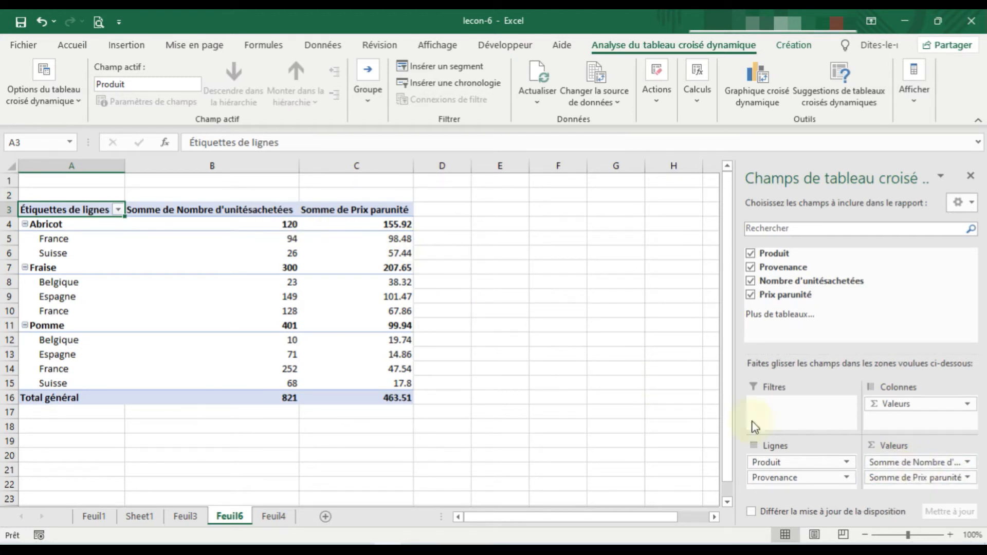
# Rename the summed Nombre d'unités achetées value field to Quantité, keeping Somme as its calculation
pyautogui.click(969, 466)
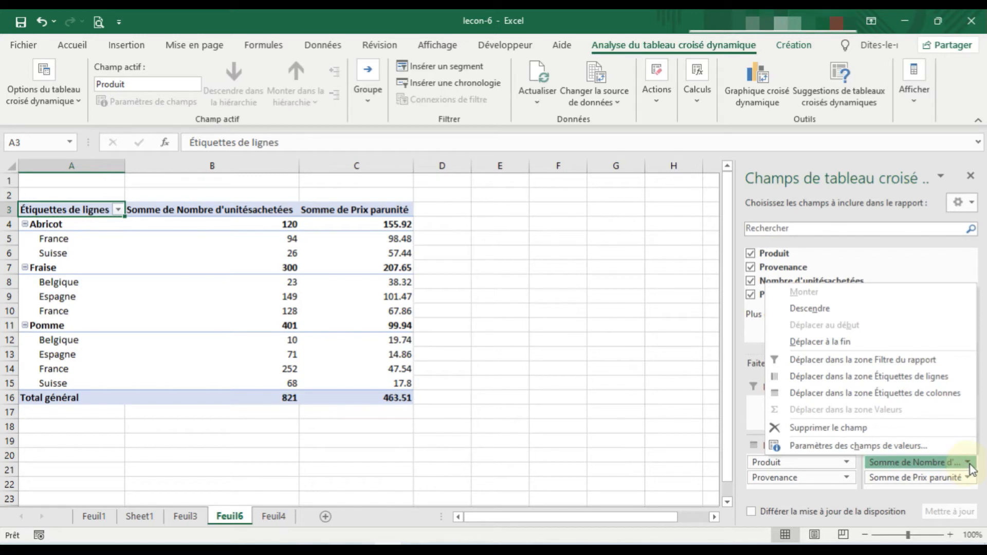
pyautogui.click(969, 464)
pyautogui.click(970, 464)
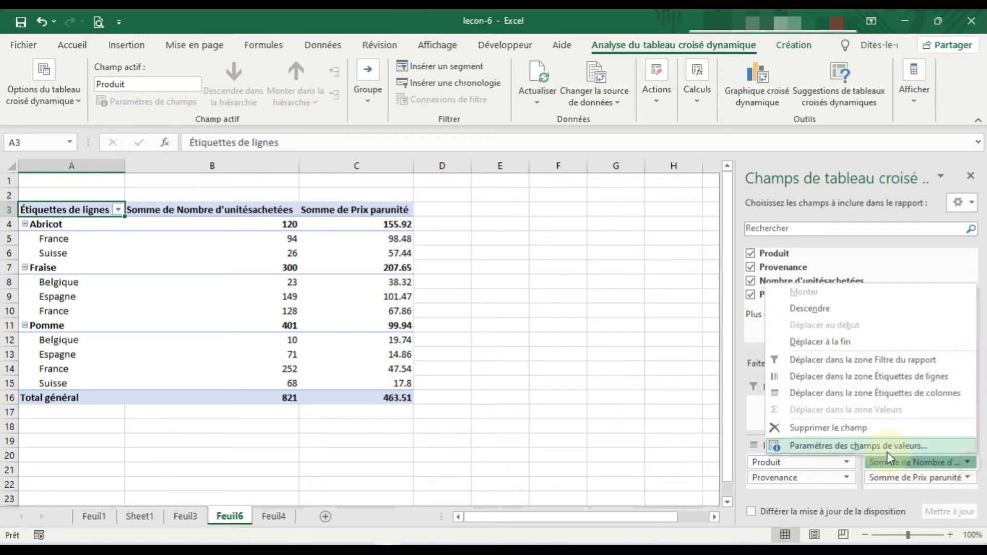
pyautogui.click(857, 446)
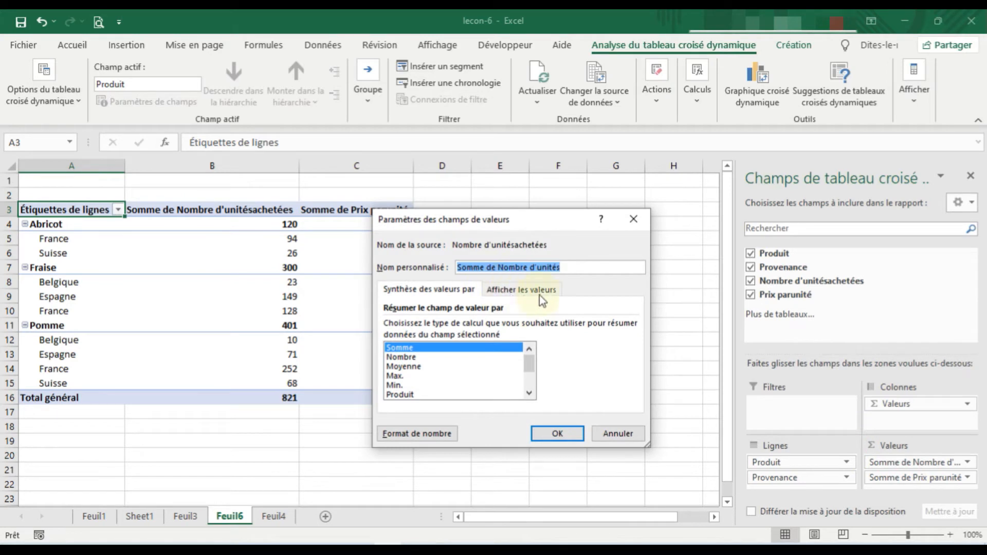
pyautogui.click(466, 348)
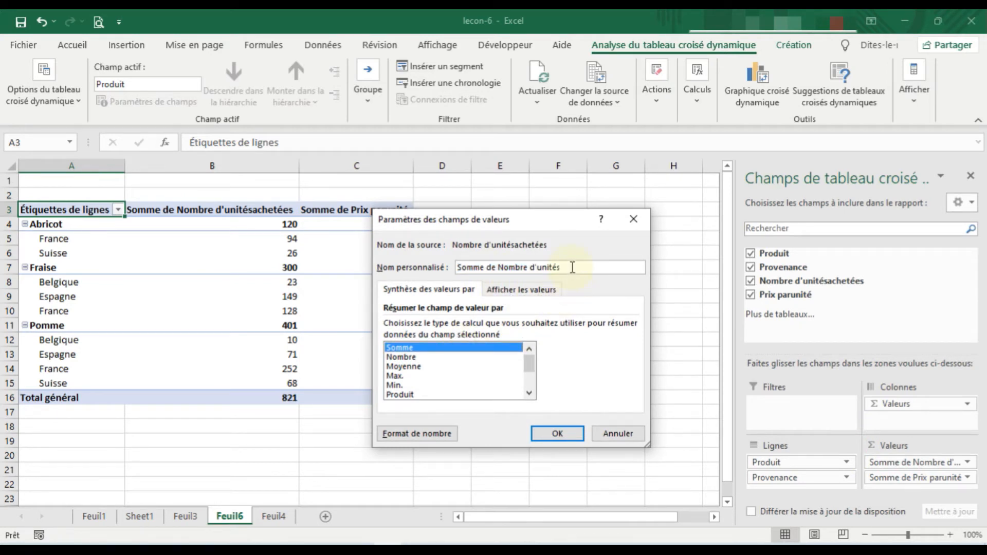
pyautogui.moveTo(573, 267); pyautogui.dragTo(448, 267)
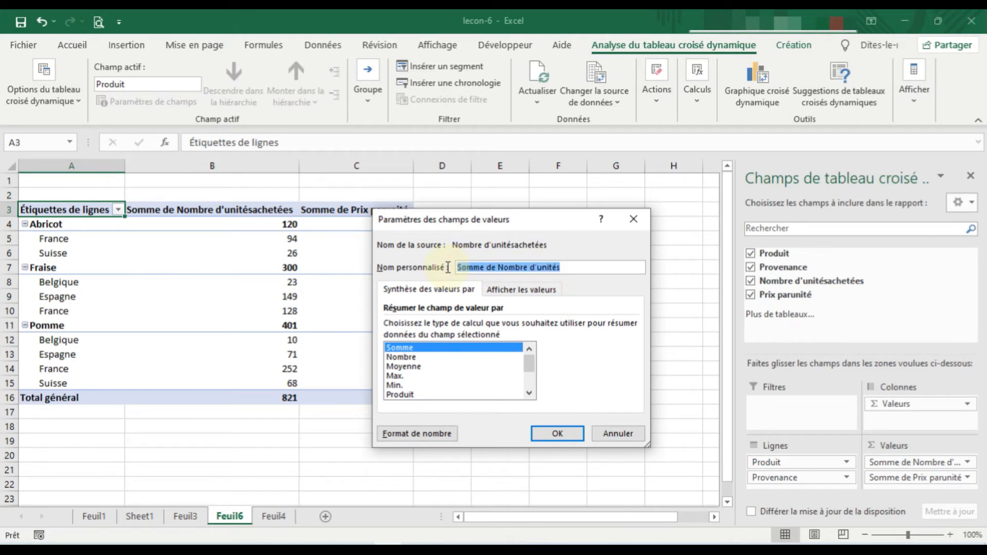
pyautogui.write('Quantité')
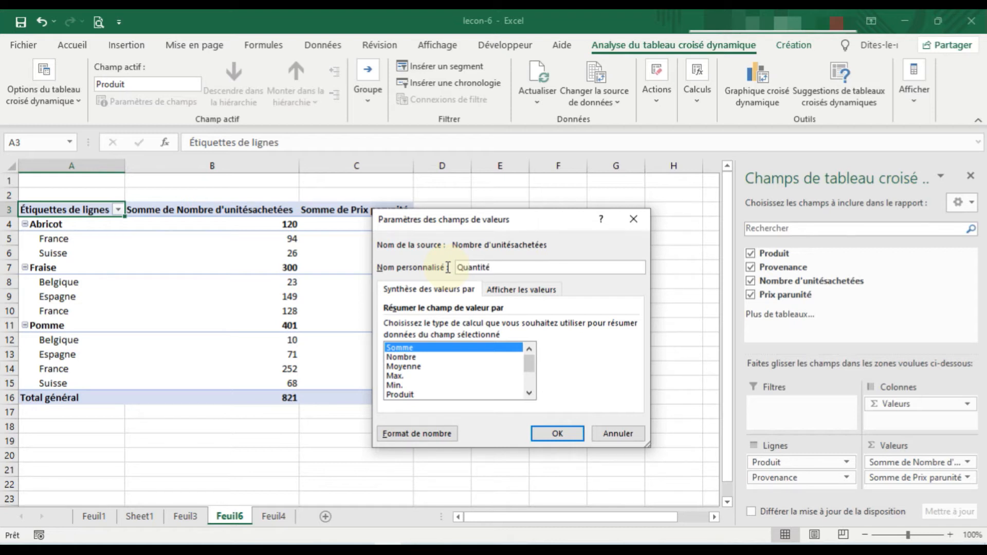
pyautogui.click(569, 440)
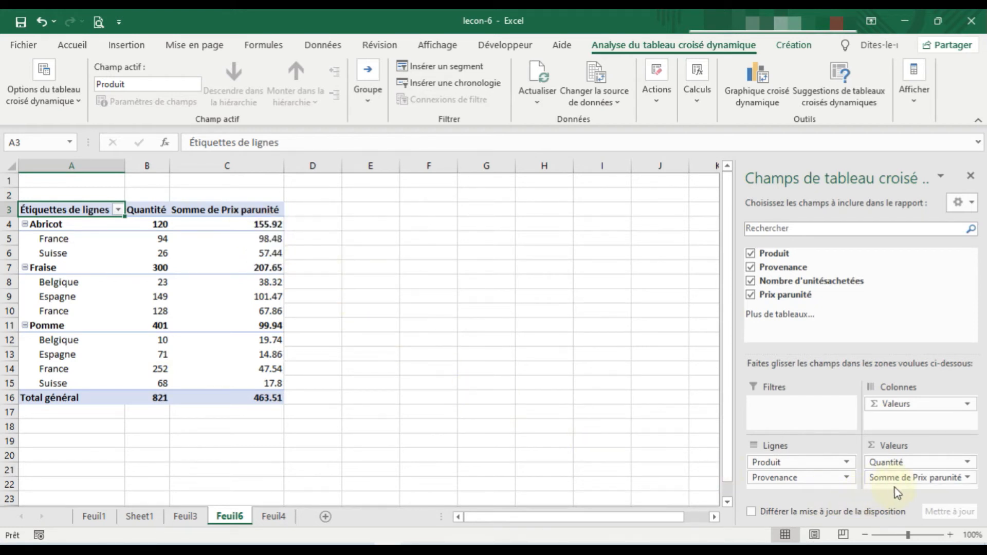
# Summarize the Prix par unité value field by Moyenne and give it the custom name Prix
pyautogui.click(969, 478)
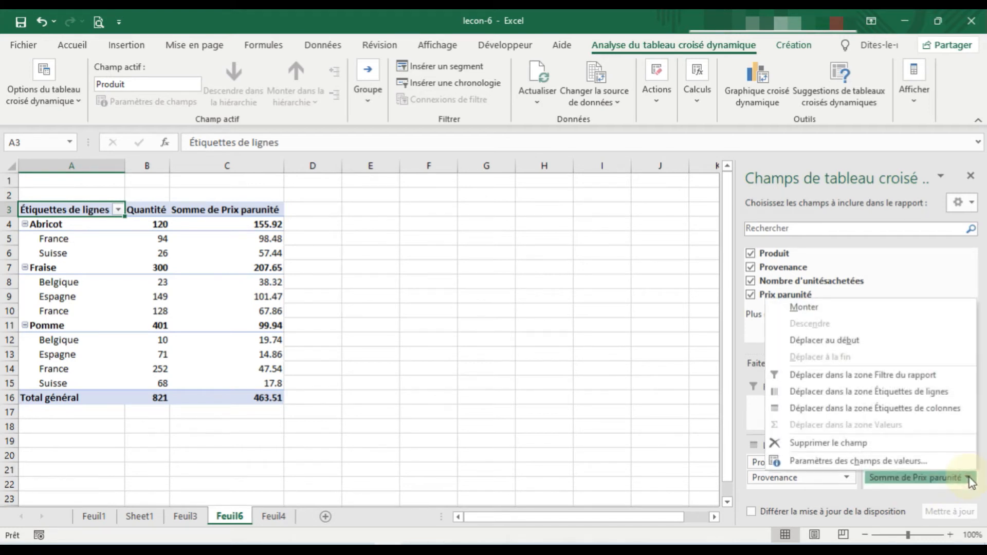
pyautogui.click(857, 461)
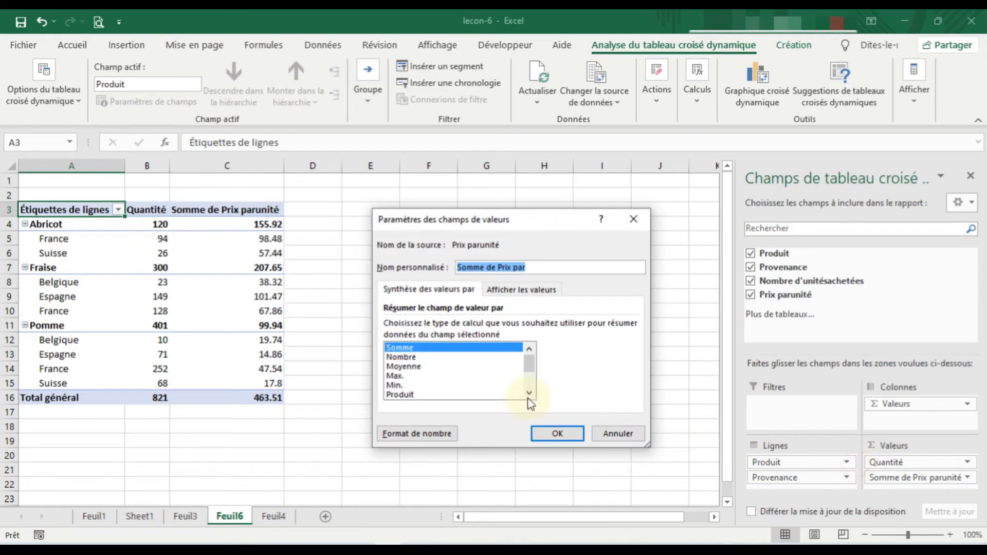
pyautogui.click(413, 367)
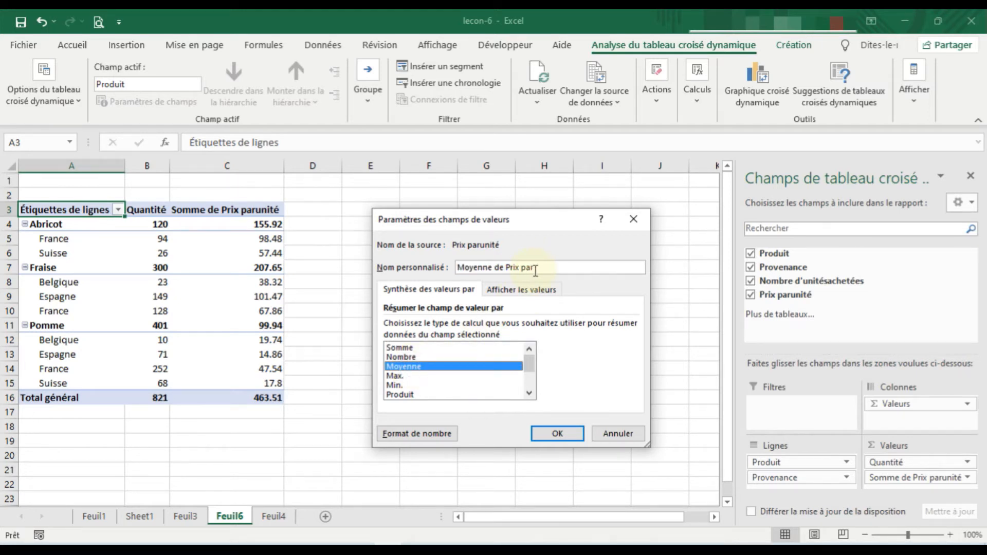
pyautogui.moveTo(537, 268); pyautogui.dragTo(447, 277)
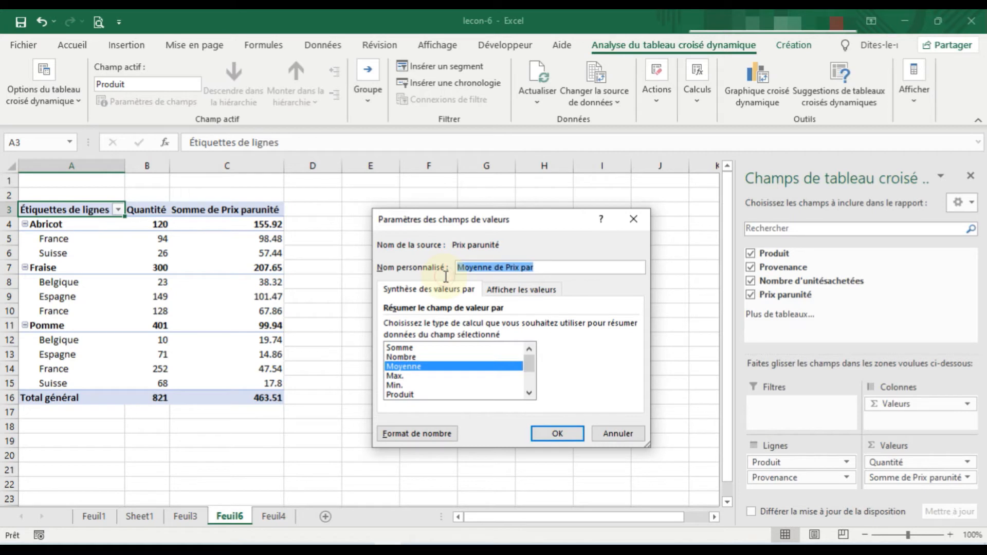
pyautogui.write('Prix')
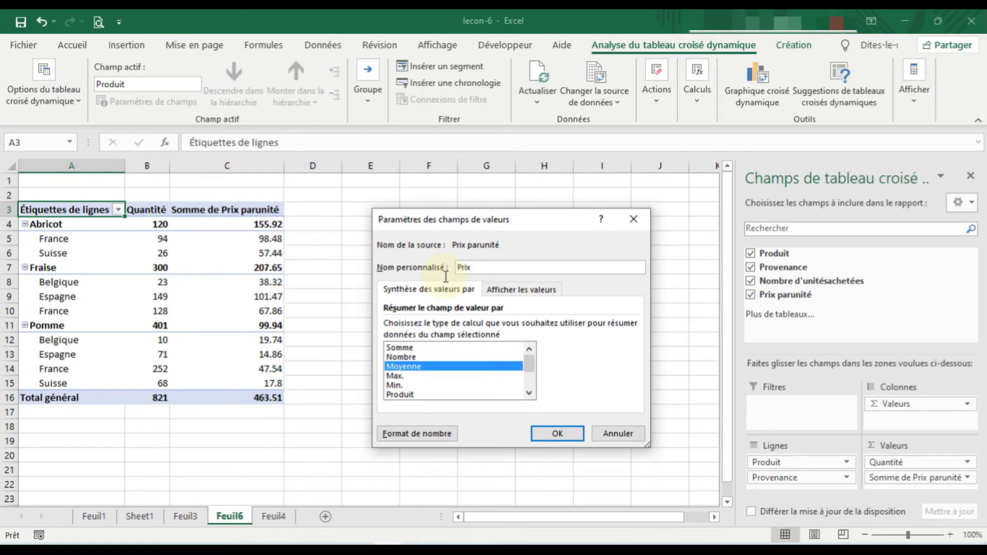
pyautogui.click(562, 434)
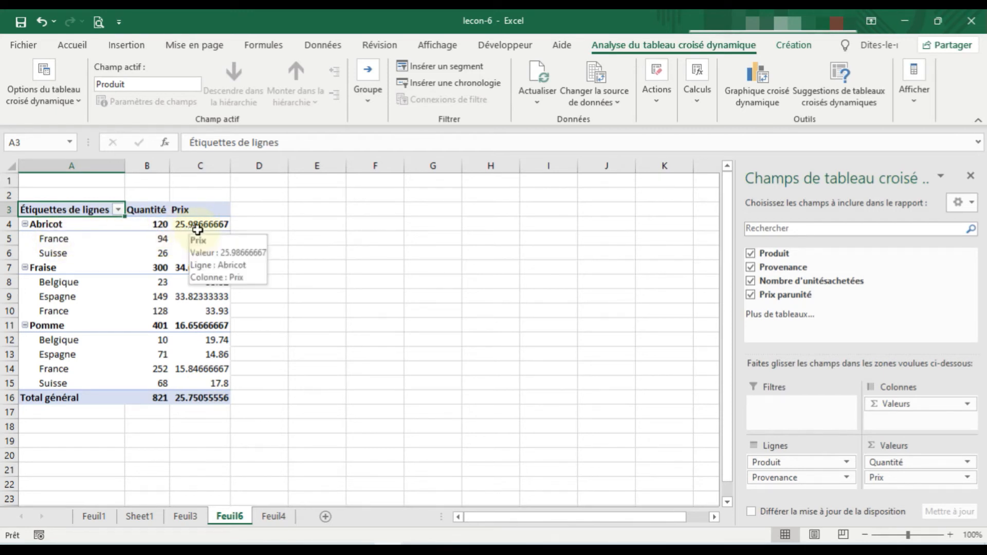
# Reorder the row fields so that Provenance comes above Produit in the pivot table
pyautogui.moveTo(212, 232)
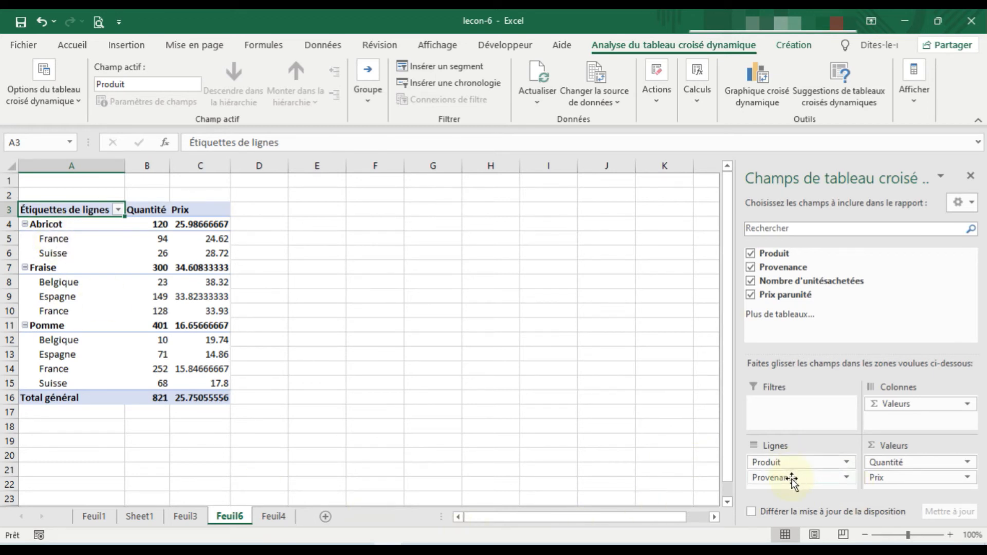
pyautogui.moveTo(793, 479)
pyautogui.mouseDown()
pyautogui.moveTo(781, 476)
pyautogui.moveTo(785, 464)
pyautogui.mouseUp()
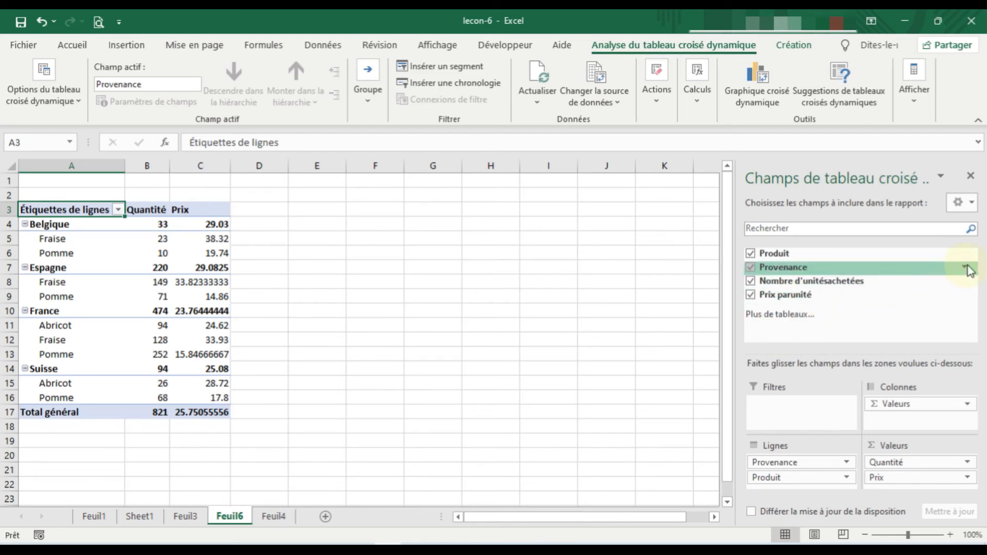
pyautogui.click(964, 269)
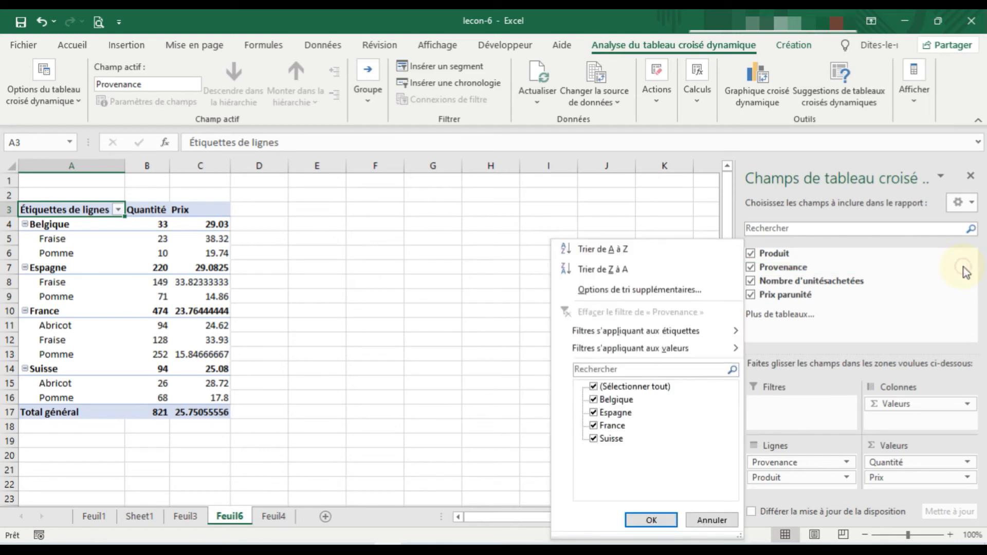
pyautogui.click(920, 285)
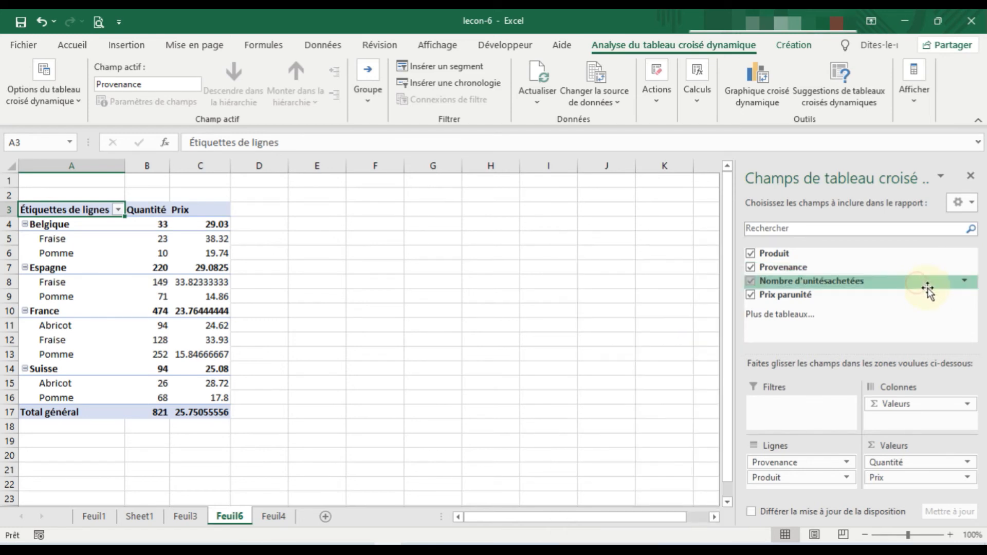
pyautogui.click(966, 282)
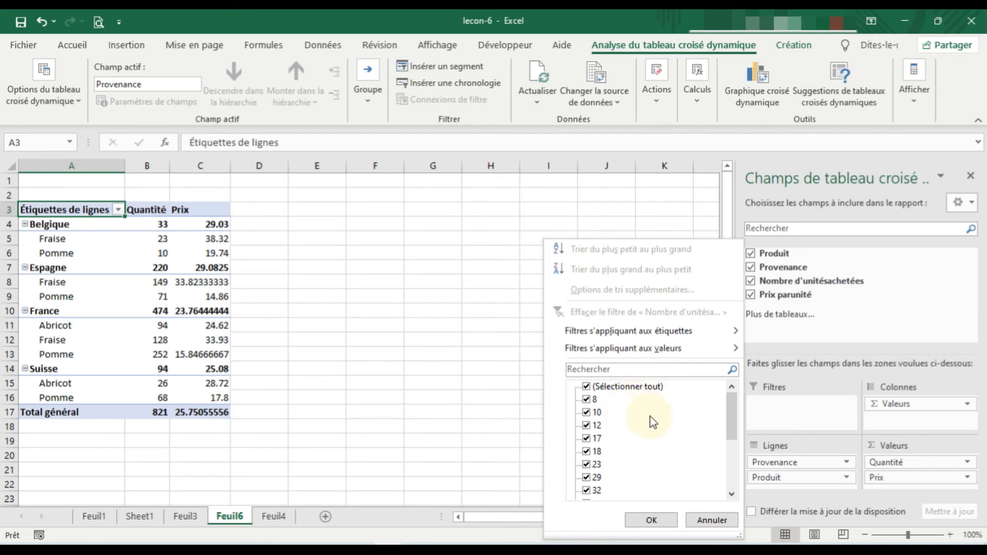
pyautogui.click(711, 521)
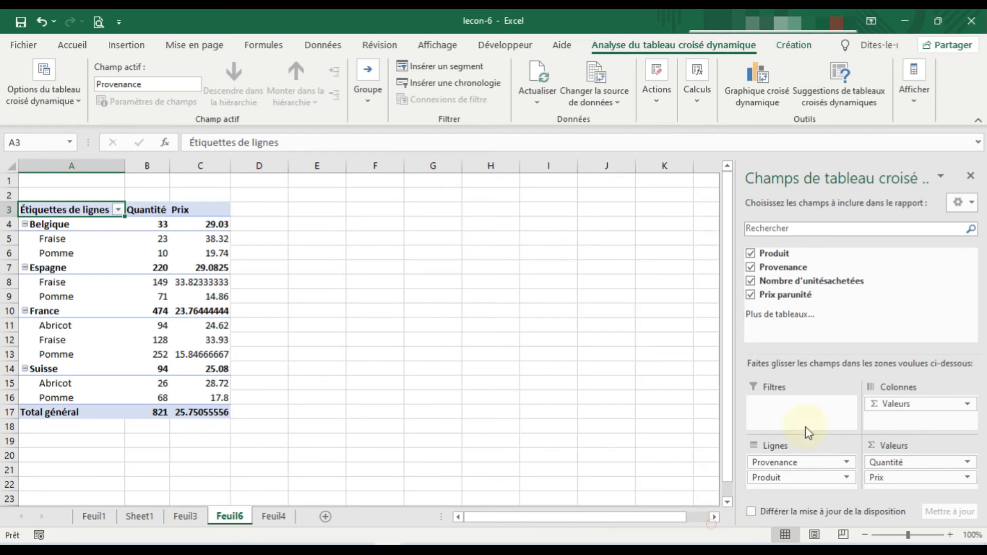
# Filter the Provenance field so the pivot table shows only France
pyautogui.click(966, 268)
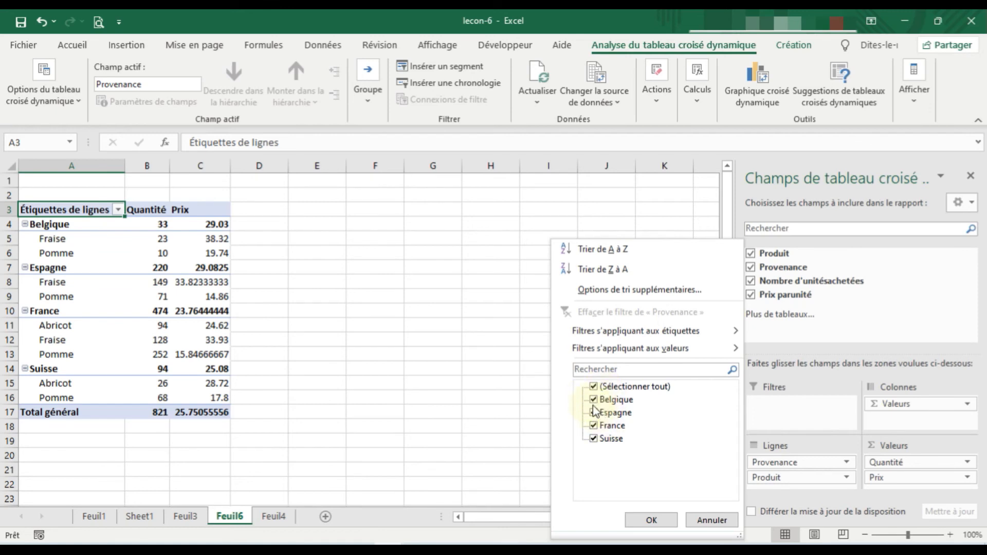
pyautogui.click(594, 388)
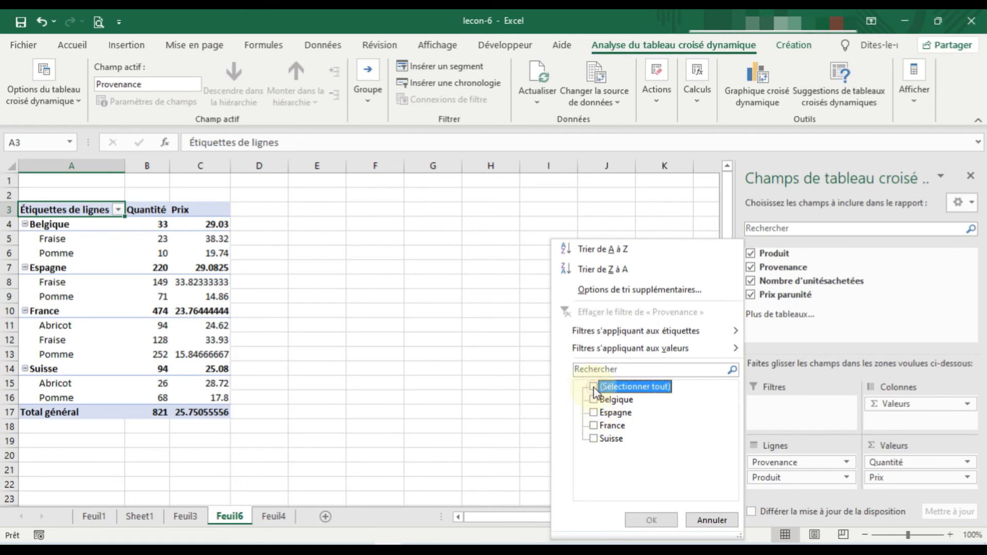
pyautogui.click(594, 427)
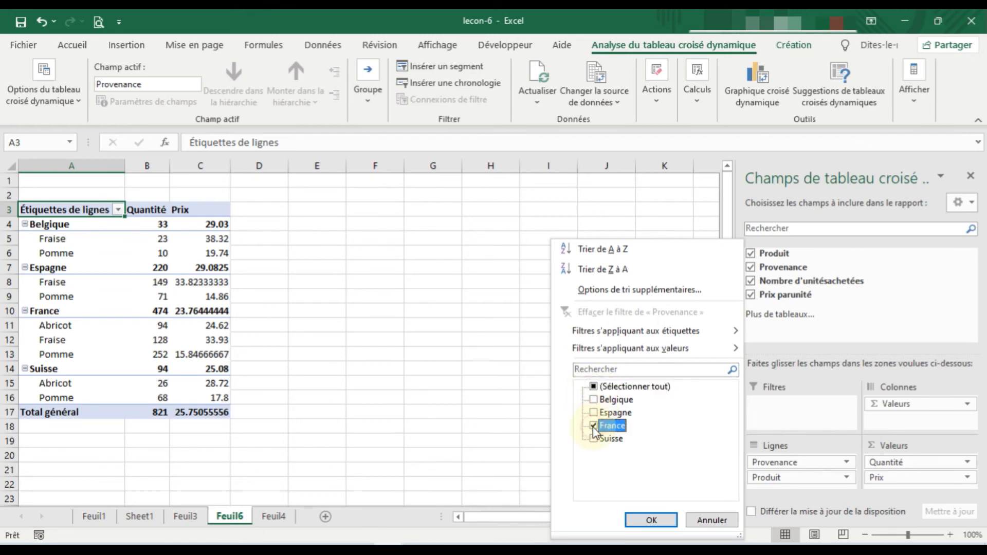
pyautogui.click(652, 520)
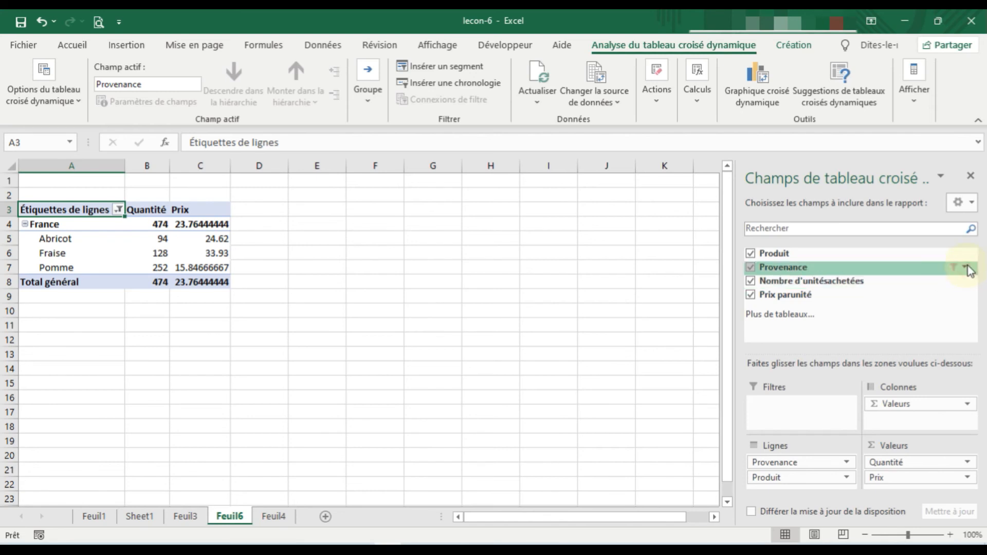
# Add Belgique to the origins included by the Provenance filter
pyautogui.click(966, 268)
pyautogui.click(596, 400)
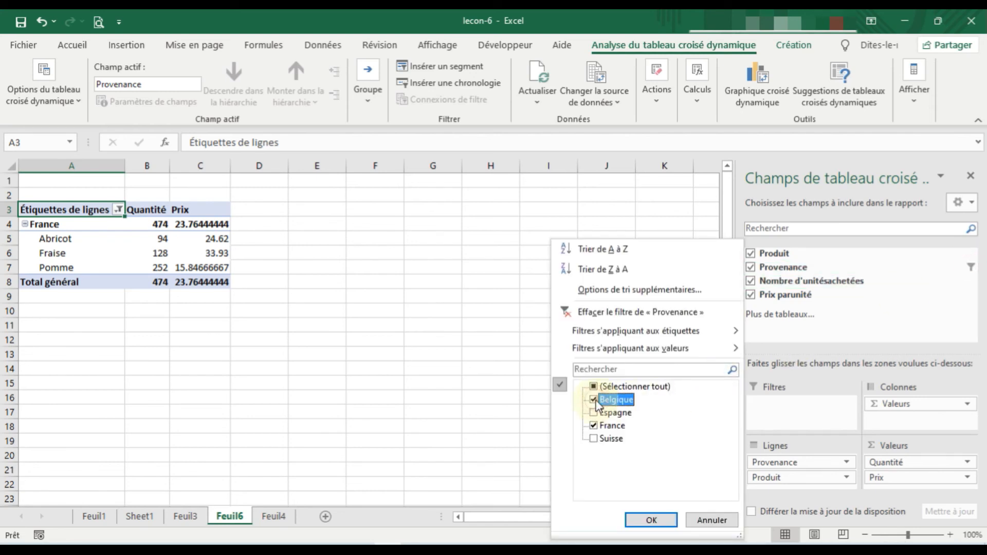
pyautogui.click(651, 521)
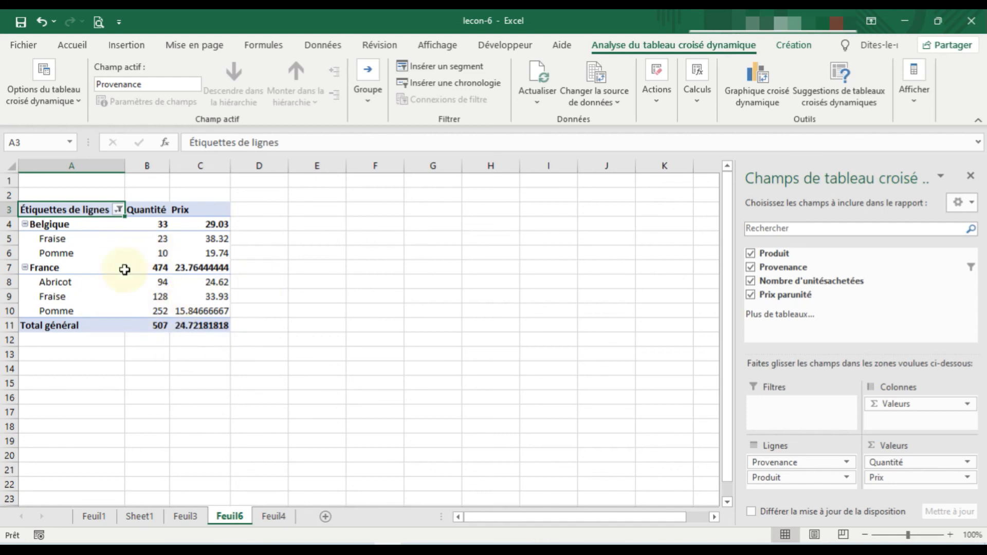
# Select the whole pivot table and apply the light grey pivot table style to it
pyautogui.moveTo(34, 211); pyautogui.dragTo(209, 329)
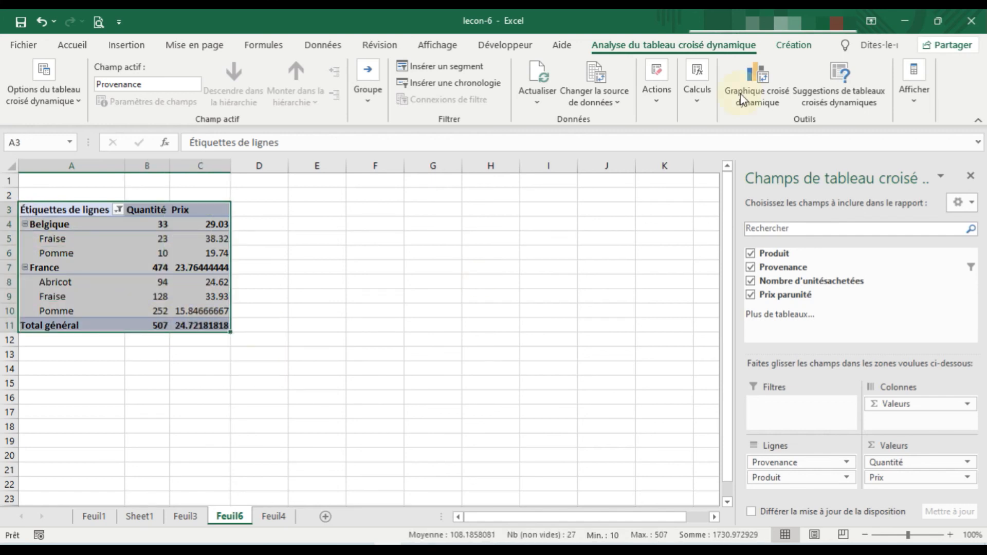
pyautogui.click(792, 46)
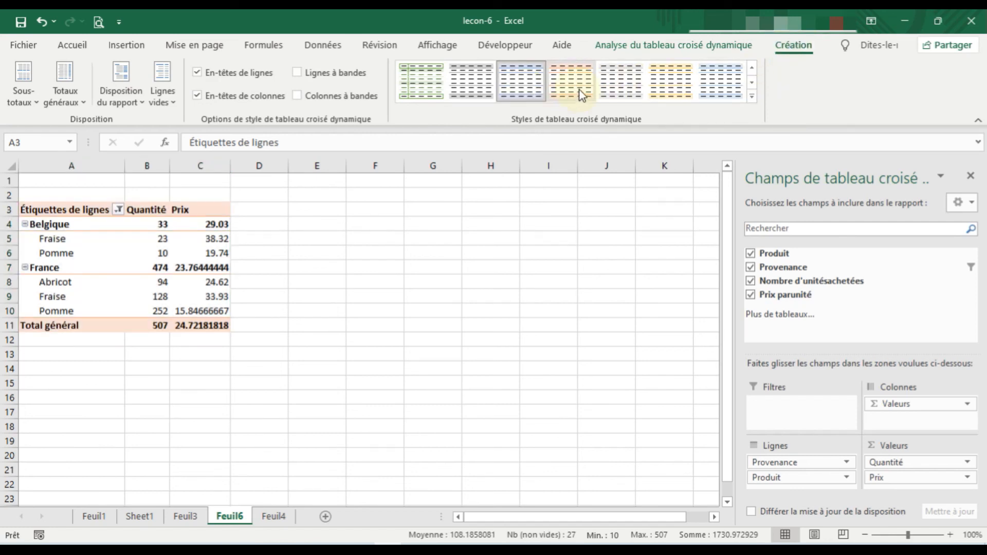
pyautogui.click(622, 88)
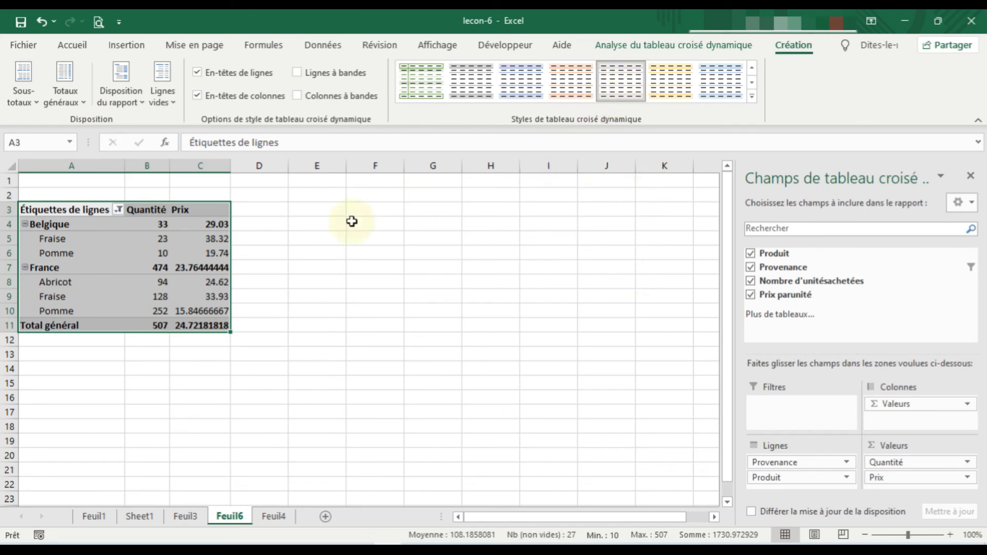
# Include Espagne and Suisse in the Provenance filter again so that all origins are selected
pyautogui.moveTo(191, 328)
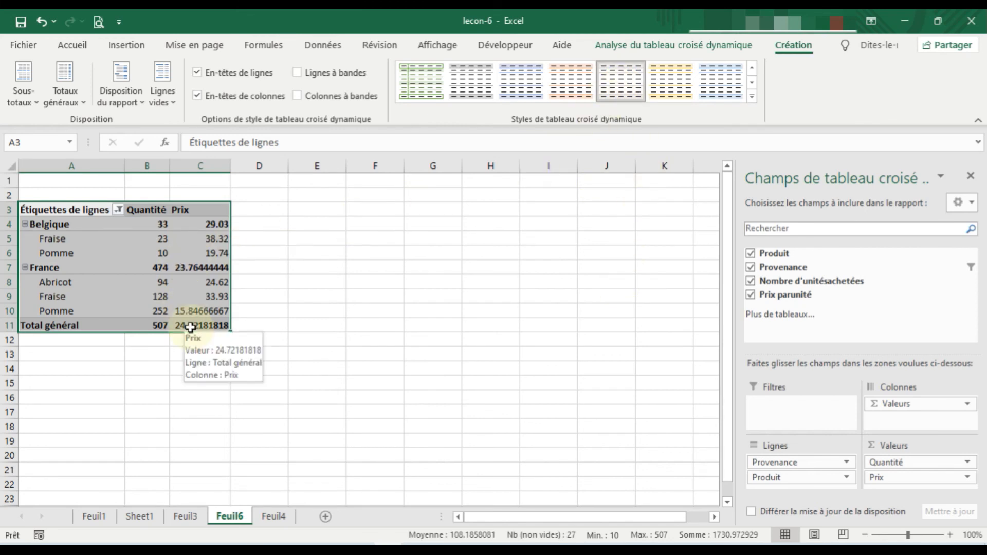
pyautogui.click(199, 273)
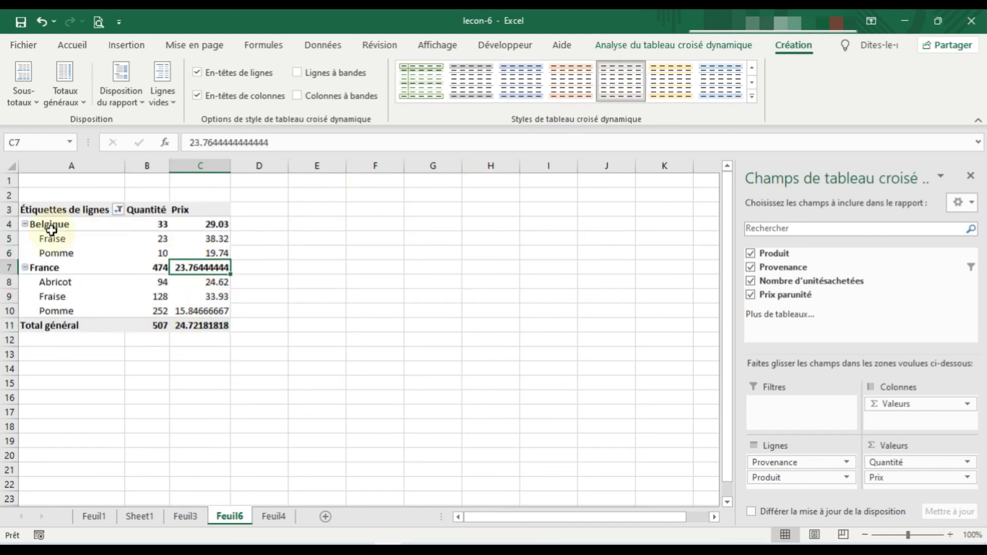
pyautogui.click(119, 210)
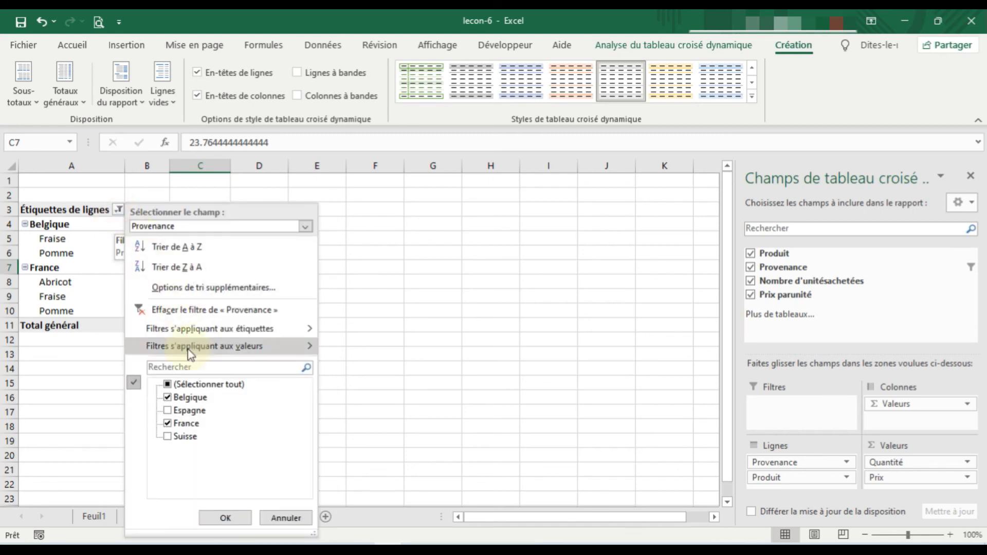
pyautogui.click(168, 410)
pyautogui.click(167, 436)
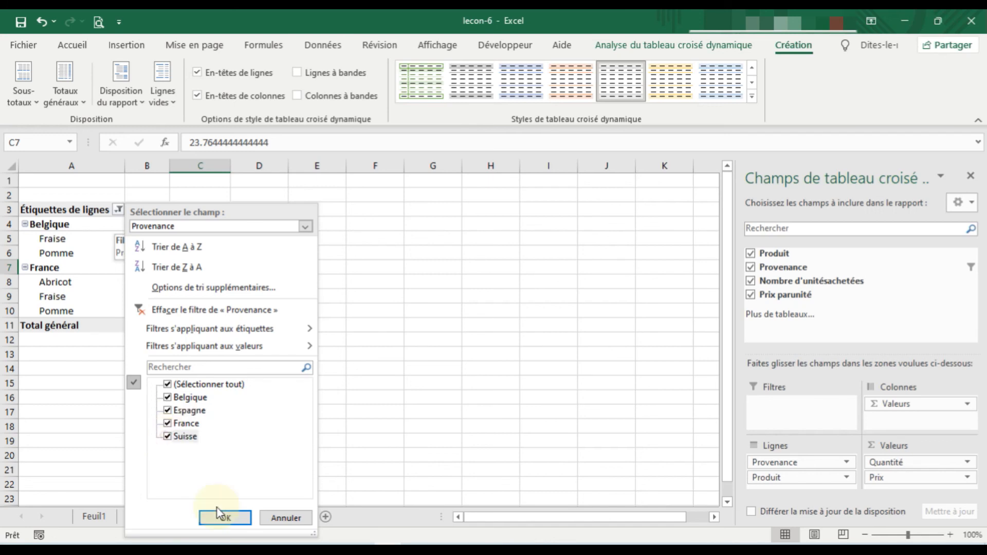
pyautogui.click(223, 517)
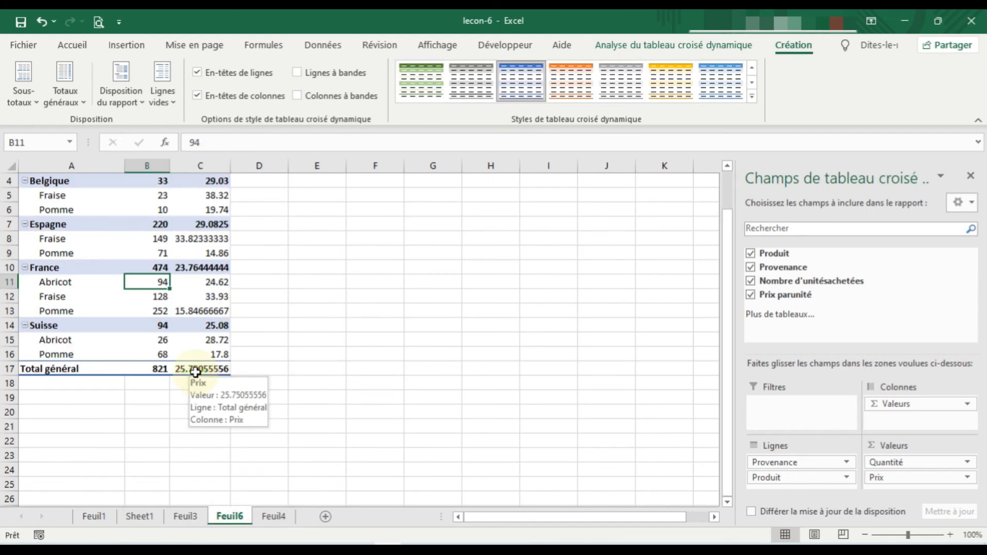